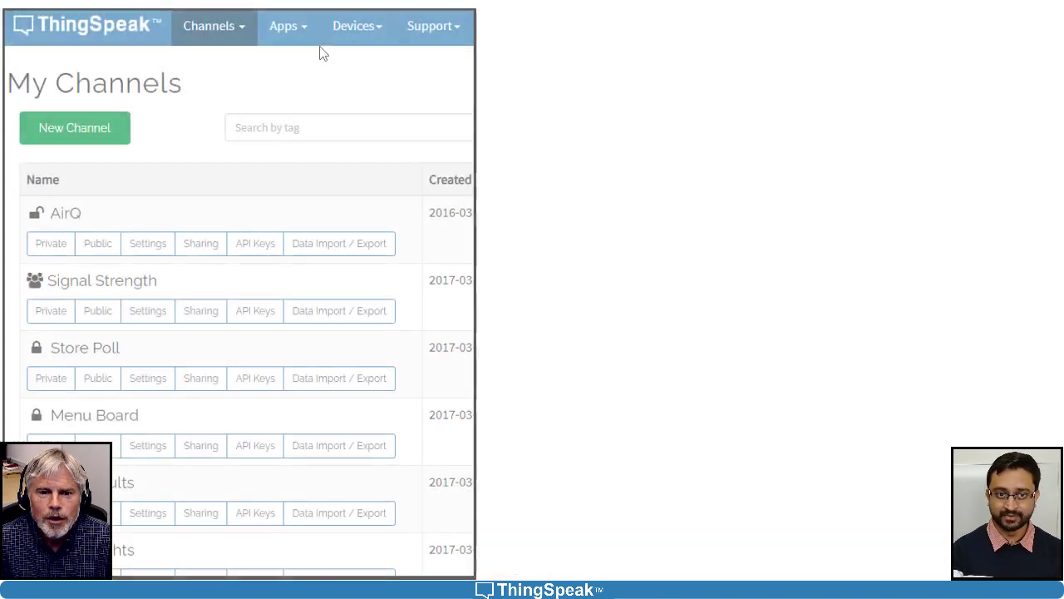
Create a new React from the React apps page and name it 'CO2 Fan Control'.
click(285, 28)
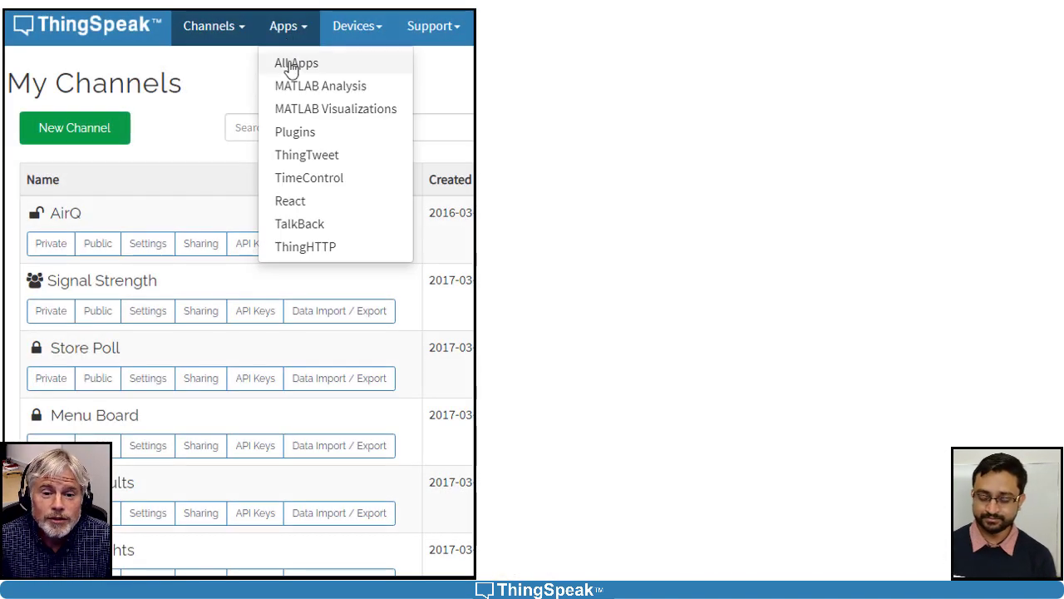
click(293, 203)
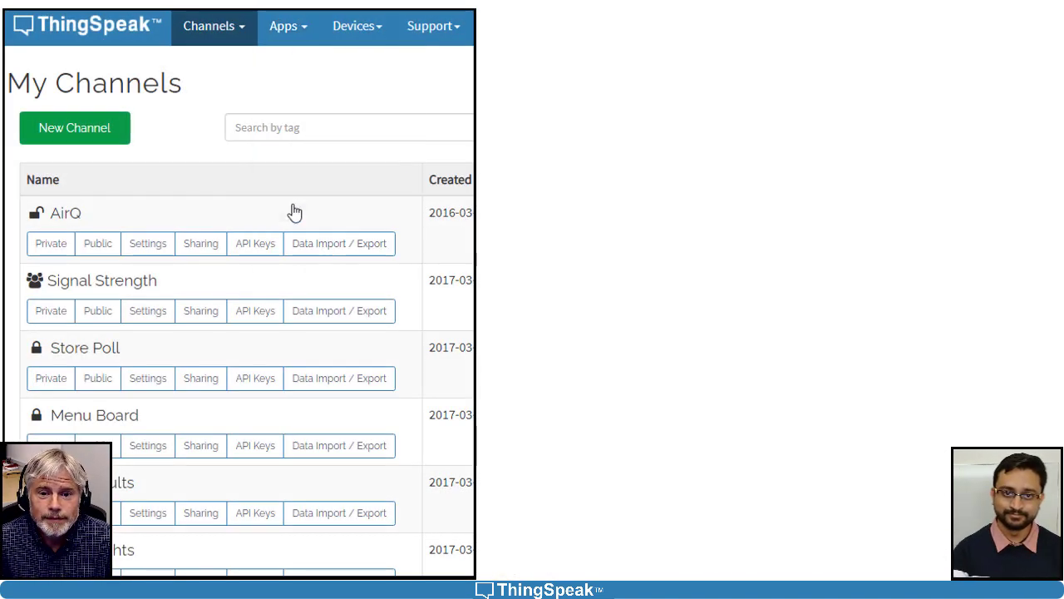
click(89, 142)
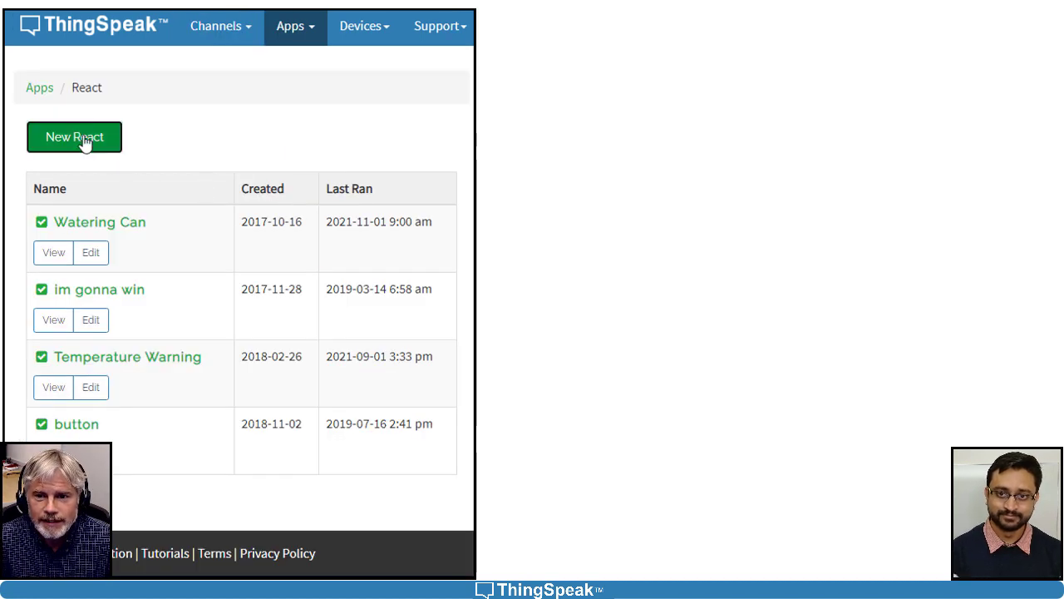
triple_click(168, 134)
text(CO2 Fan Control)
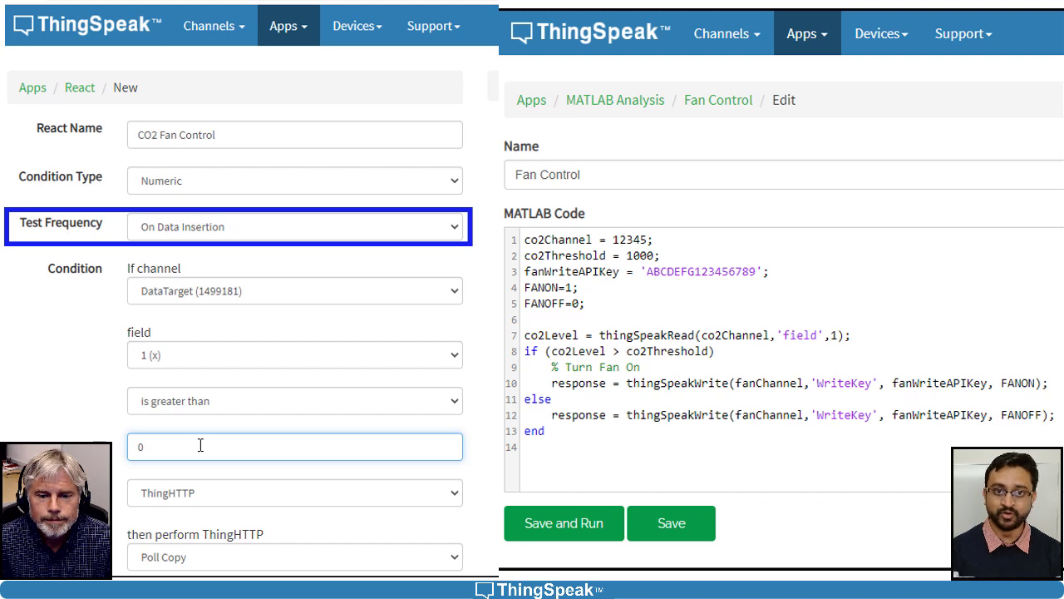
Set the React's action to MATLAB Analysis with Fan Control as the code to execute.
click(184, 495)
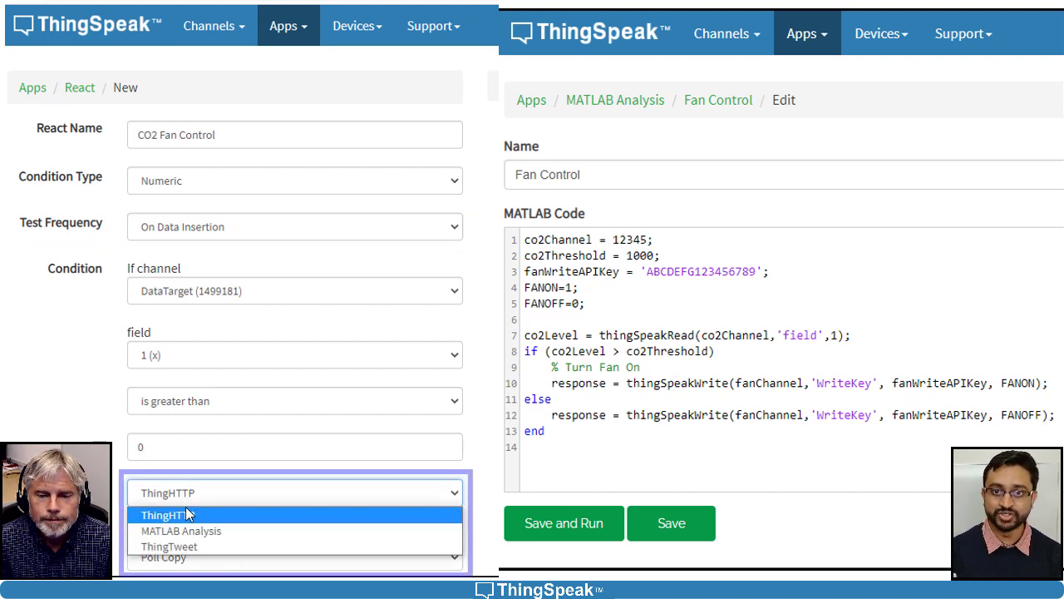
click(188, 531)
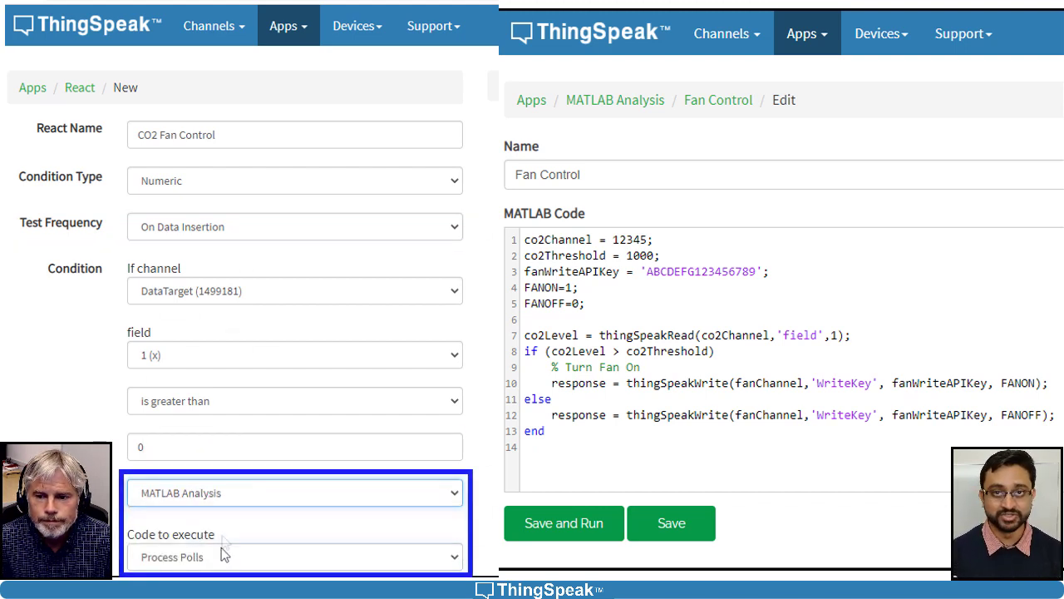
click(221, 553)
click(229, 541)
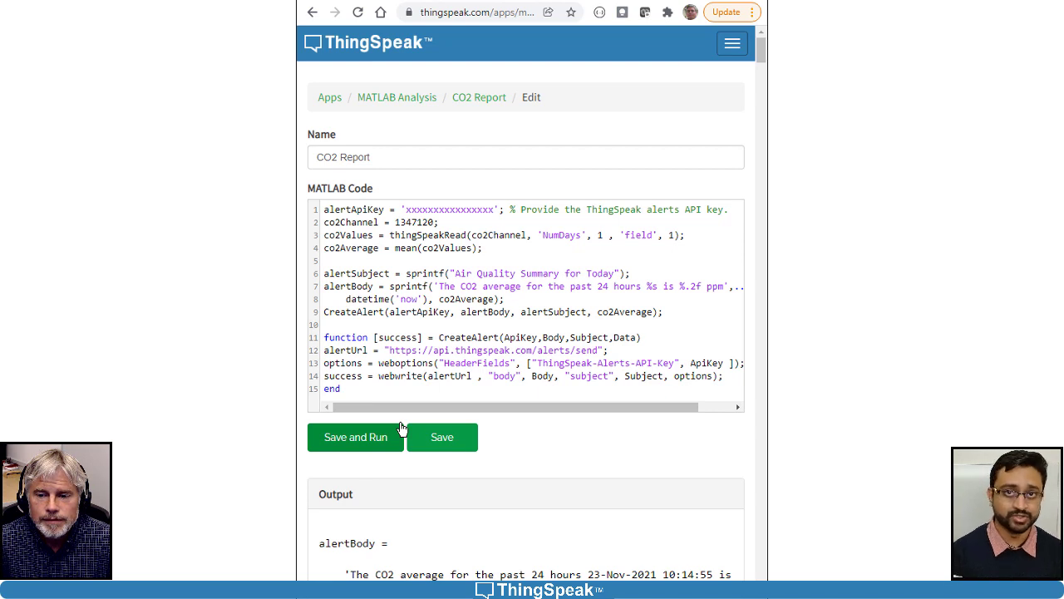
Start a new TimeControl and name it 'CO2 Alert'.
click(731, 45)
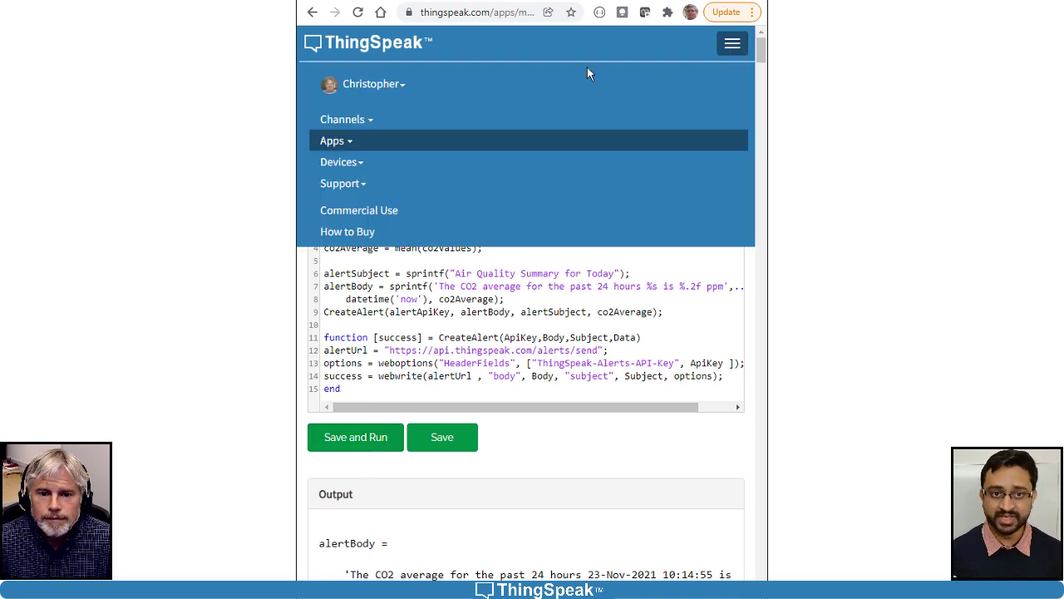
click(363, 143)
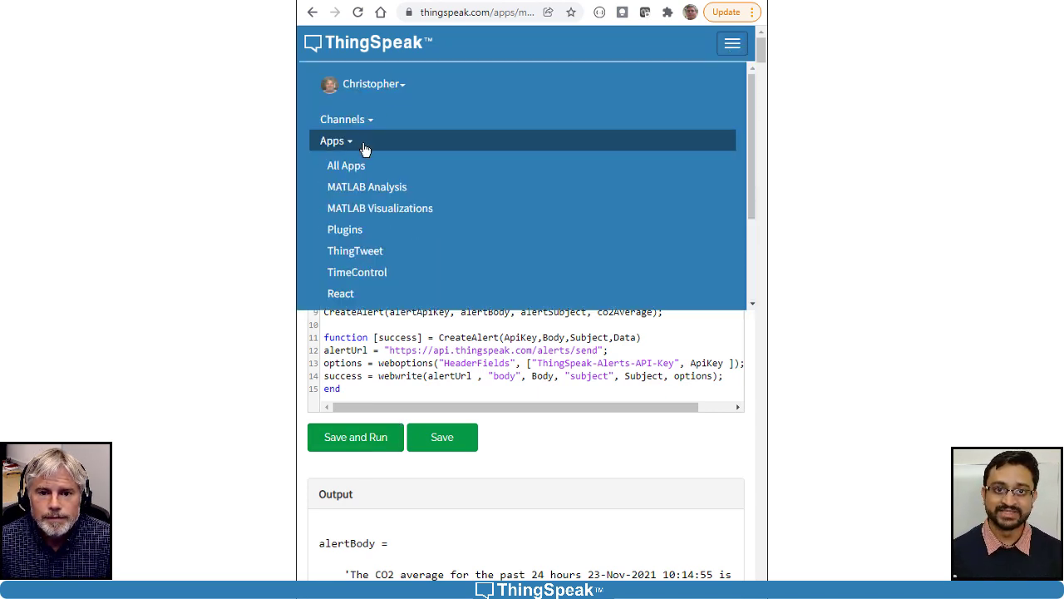
click(366, 274)
click(408, 143)
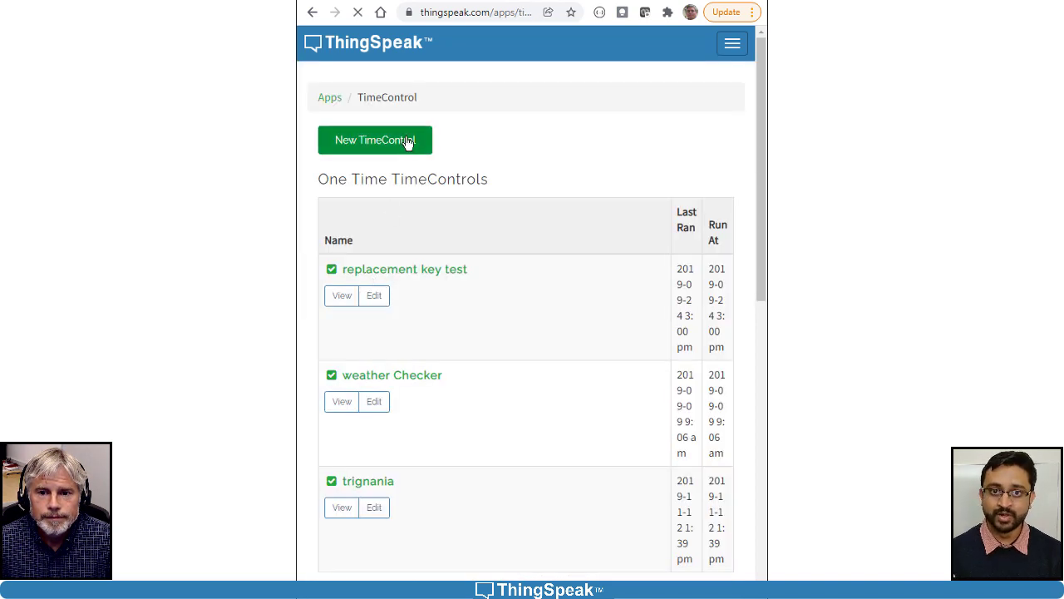
triple_click(406, 157)
text(CO2 Alert)
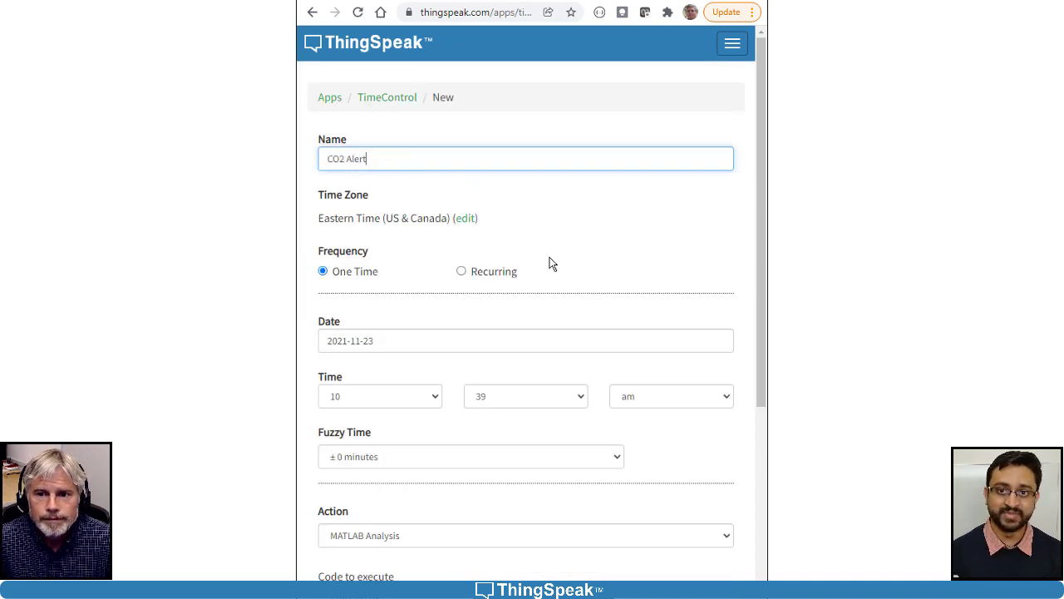
Make CO2 Alert recurring, set CO2 Report as its code, and save it.
click(461, 271)
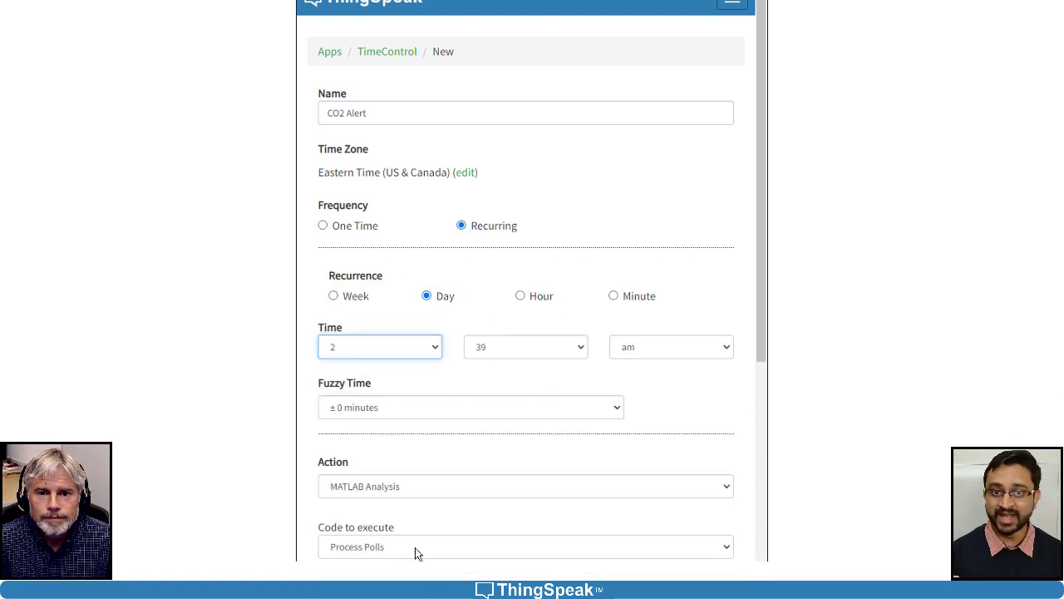
click(415, 547)
click(374, 504)
scroll(415, 531, down, 1)
click(366, 497)
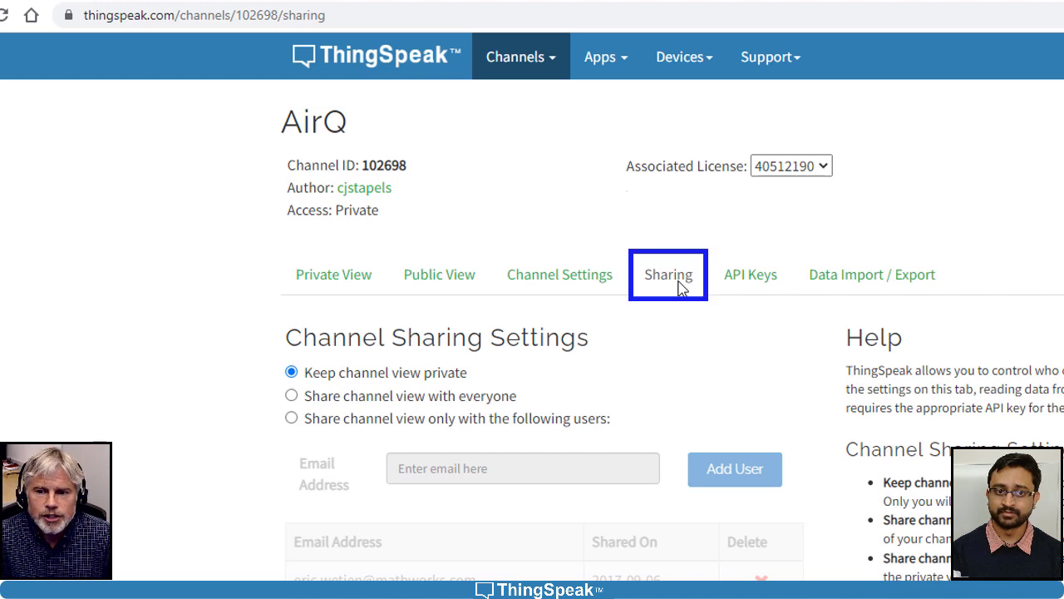
Share the AirQ channel with everyone, then limit TankBattery sharing to specific users.
click(291, 395)
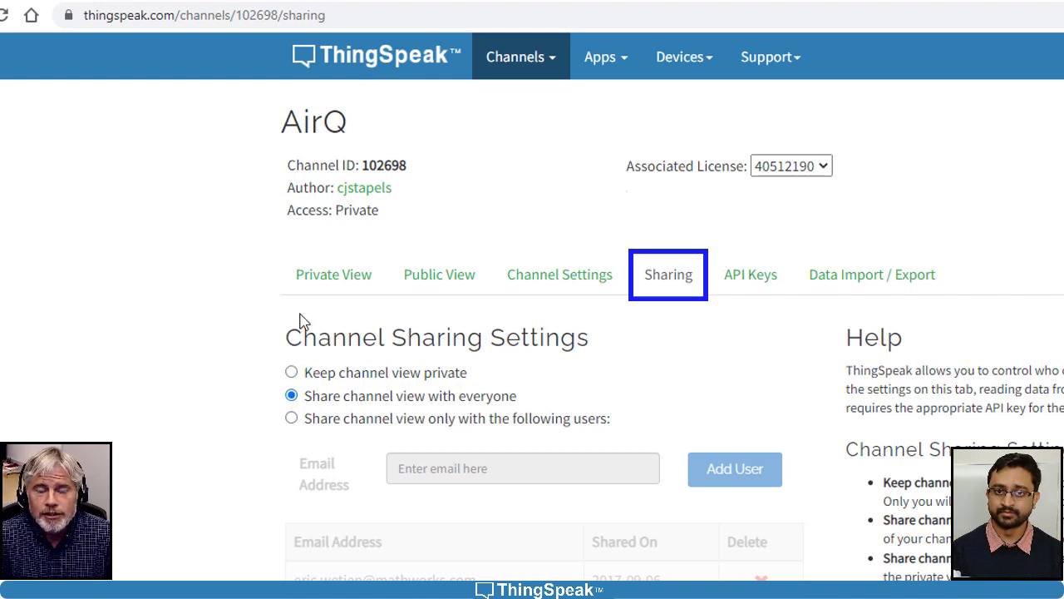
click(449, 278)
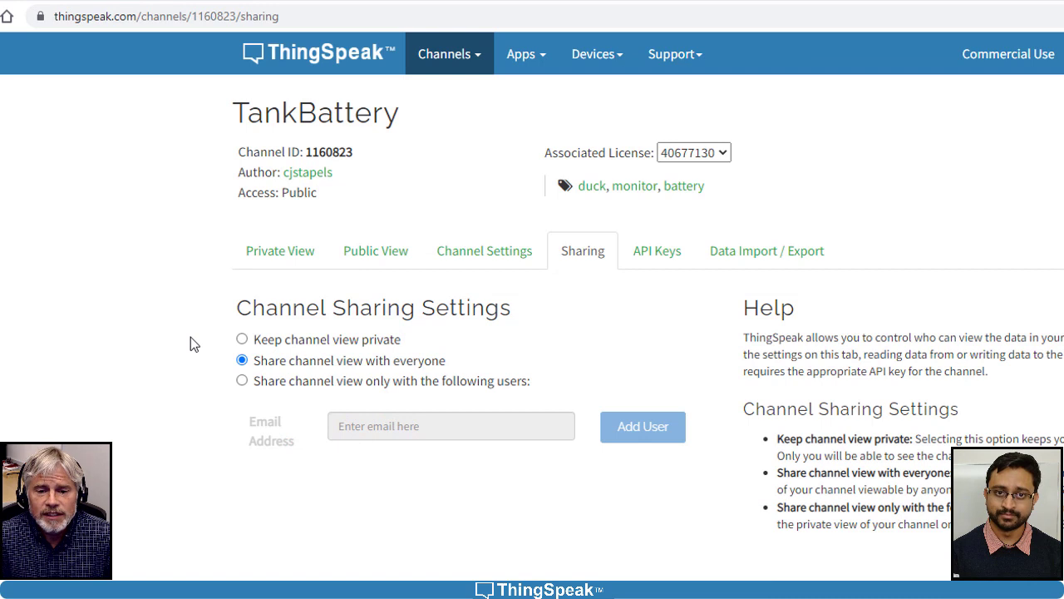
click(242, 381)
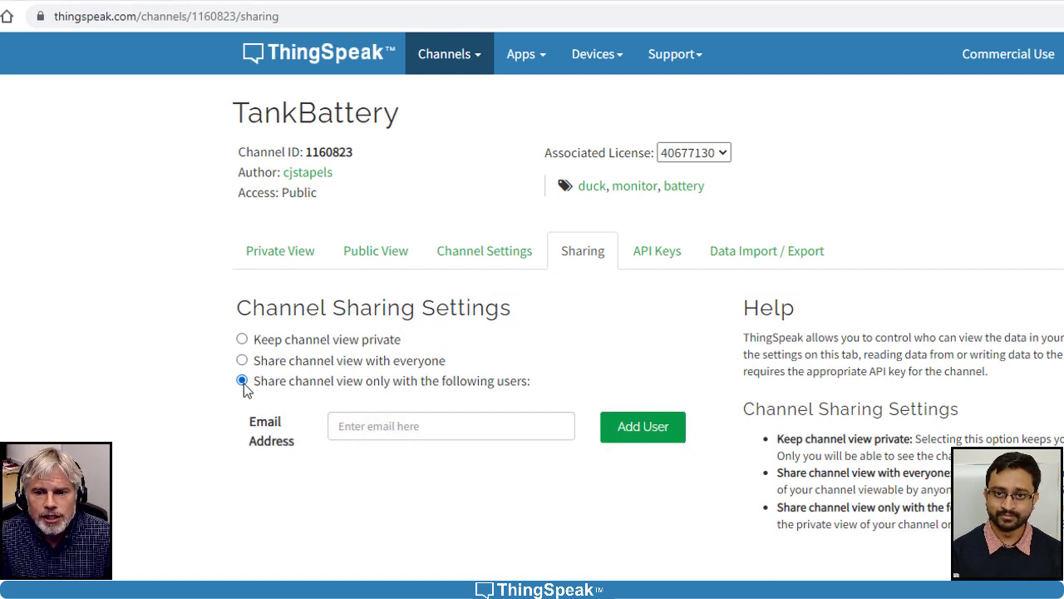
Add two users to the TankBattery share list by their e-mail addresses.
click(369, 425)
key(ctrl+v)
click(643, 440)
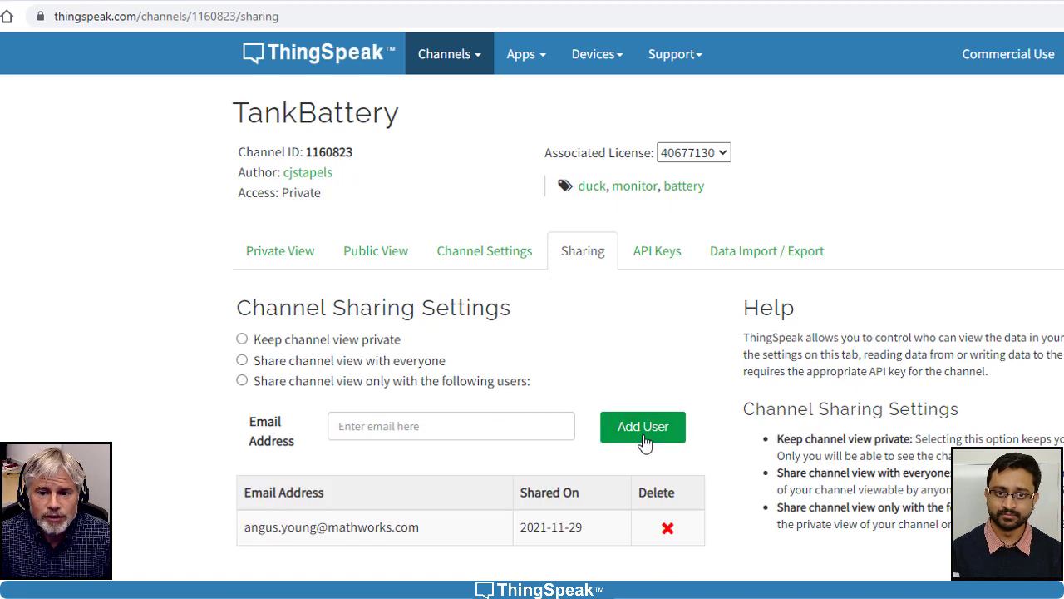
click(657, 434)
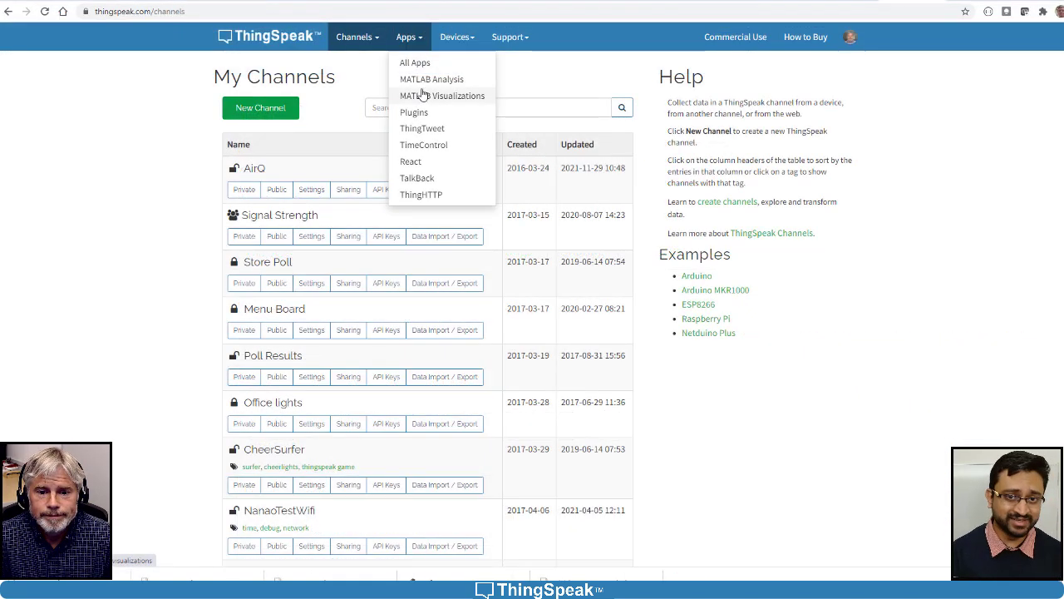
Enable a public URL on the weirstrauss MATLAB Visualization and copy the link.
click(426, 96)
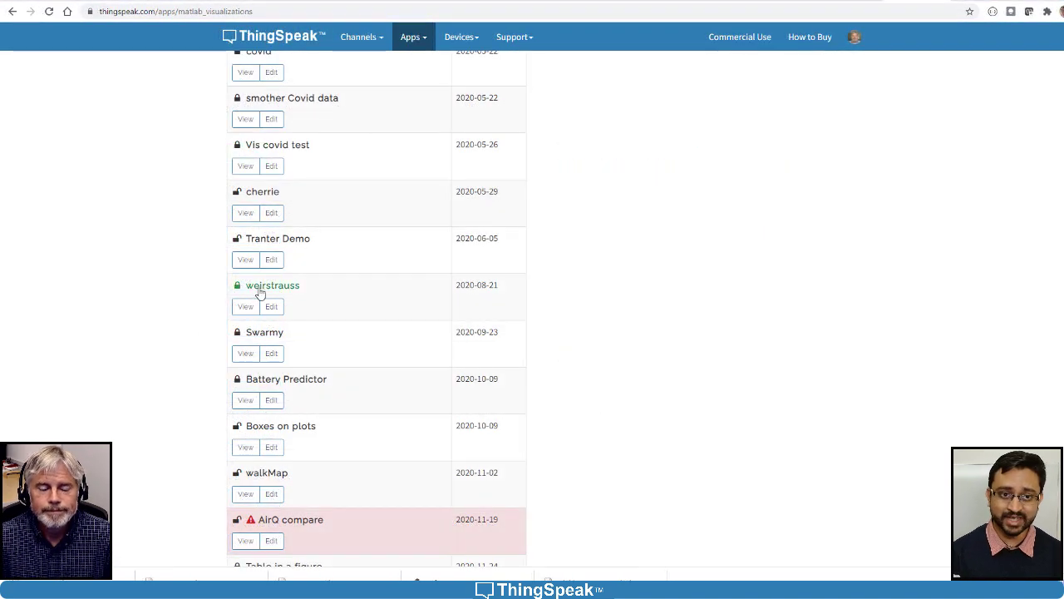
click(276, 308)
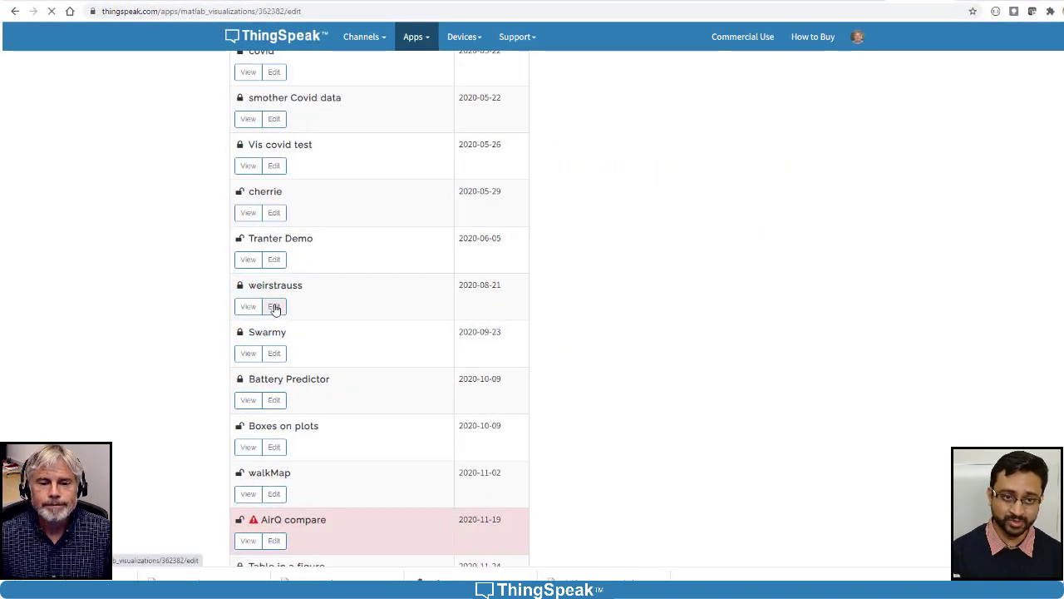
scroll(180, 123, down, 4)
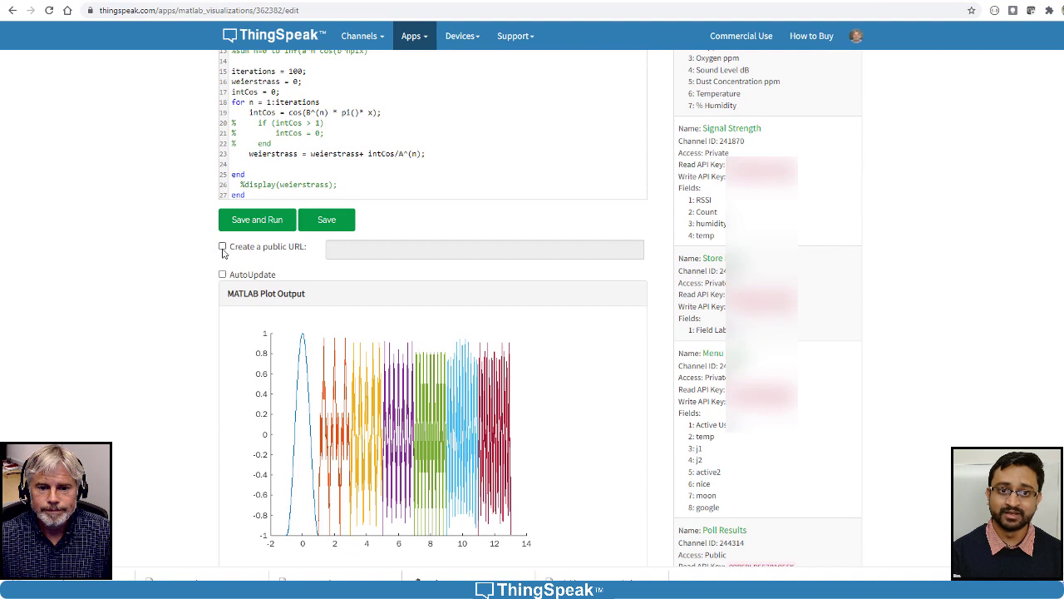
click(222, 247)
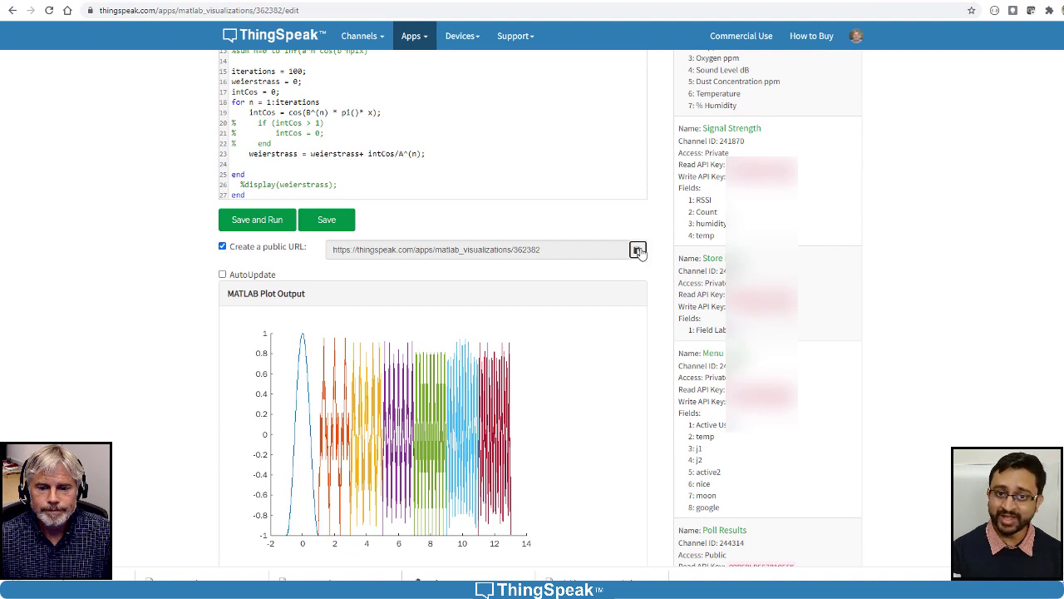
click(638, 251)
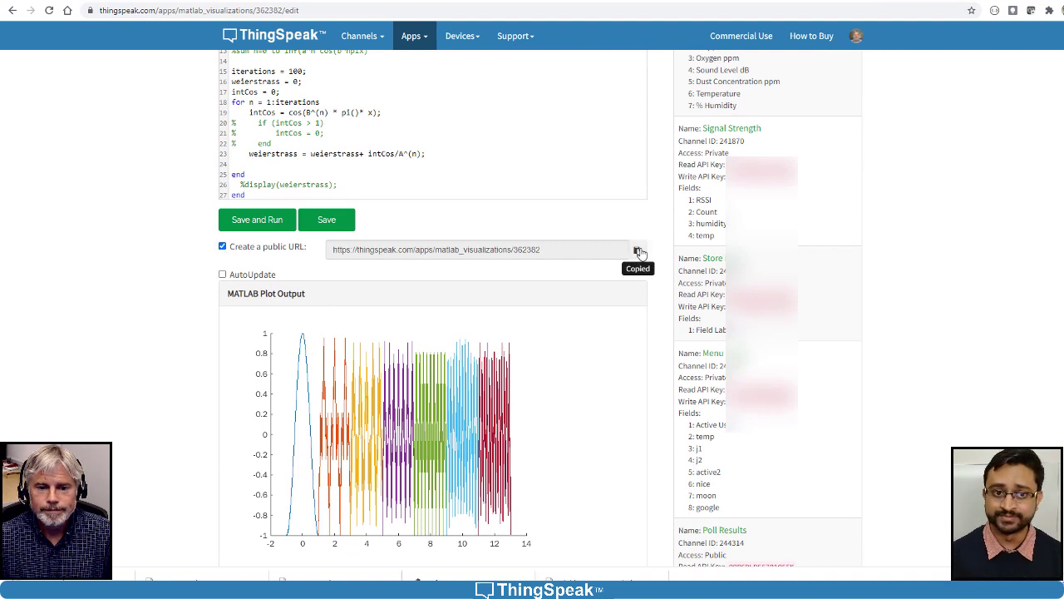